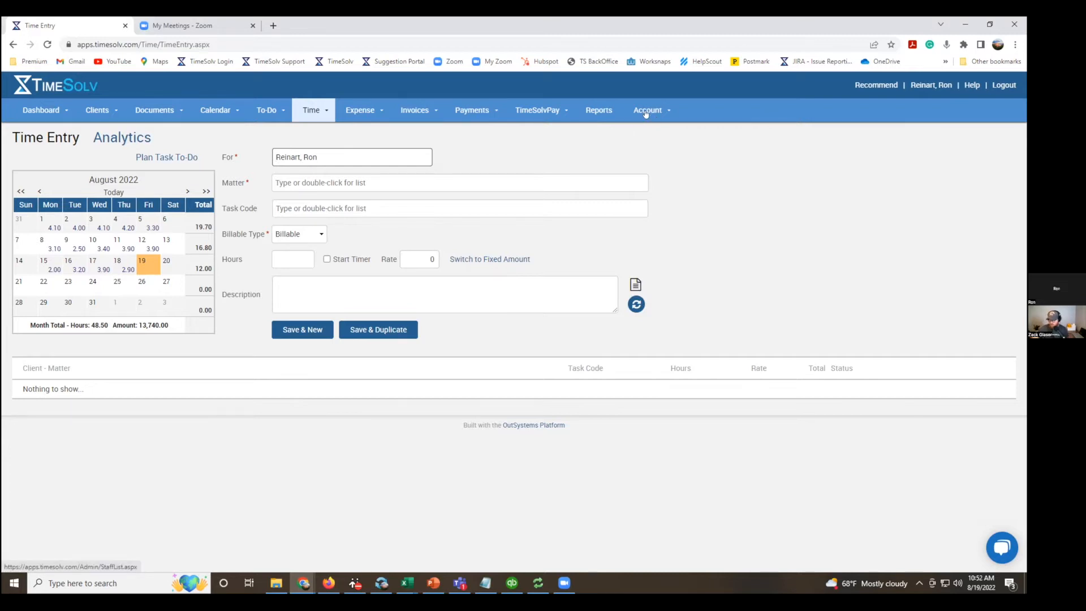
Open the account's QuickBooks integrations page and bring up the TimeSolv QuickBooks Sync tool.
left_click(646, 112)
left_click(661, 183)
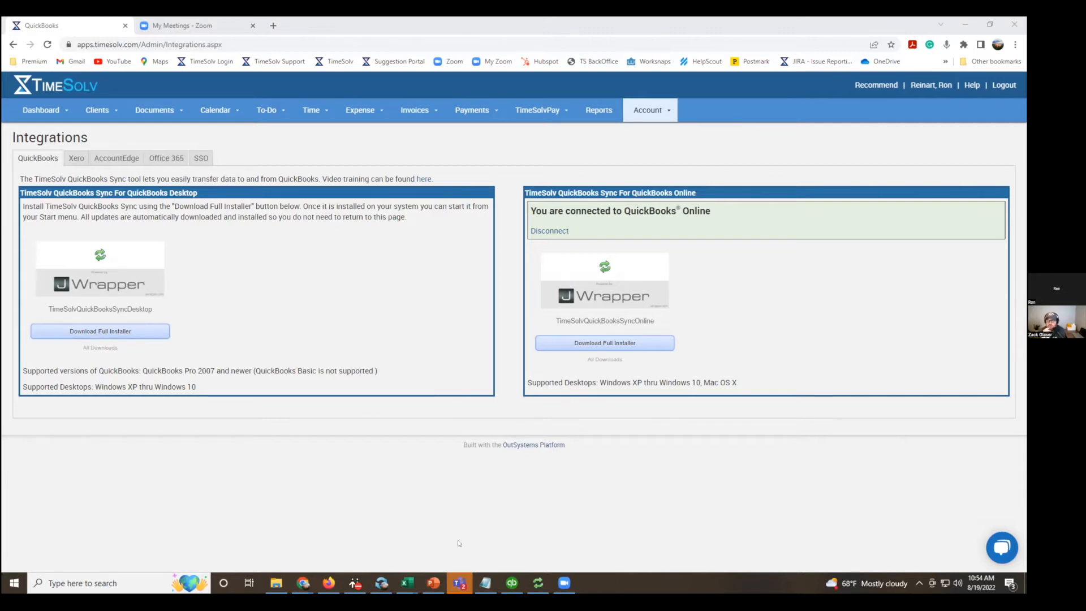
left_click(535, 587)
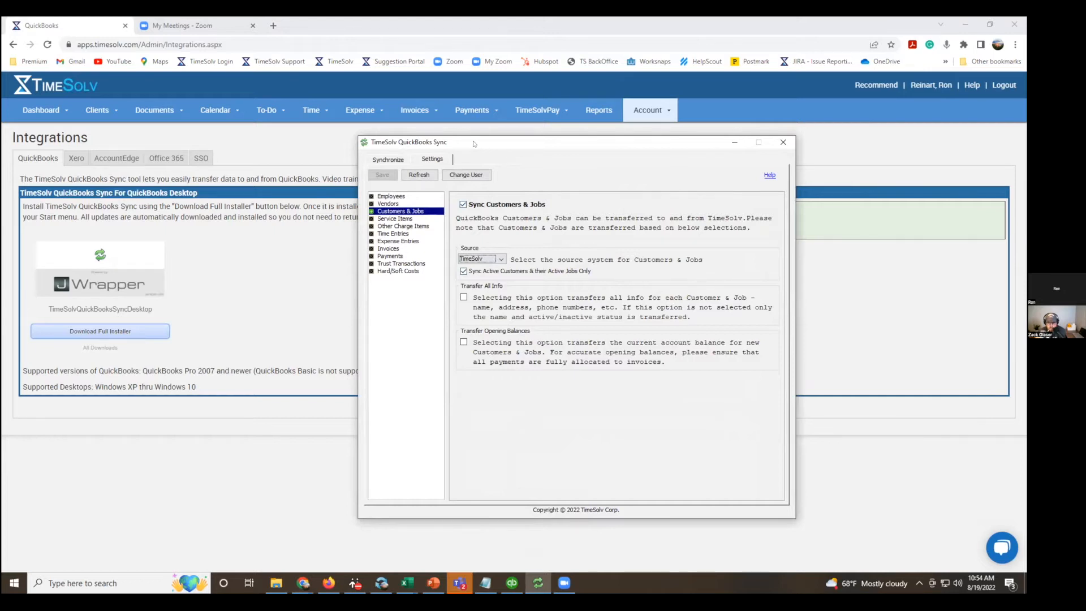
left_click_drag(474, 143, 452, 140)
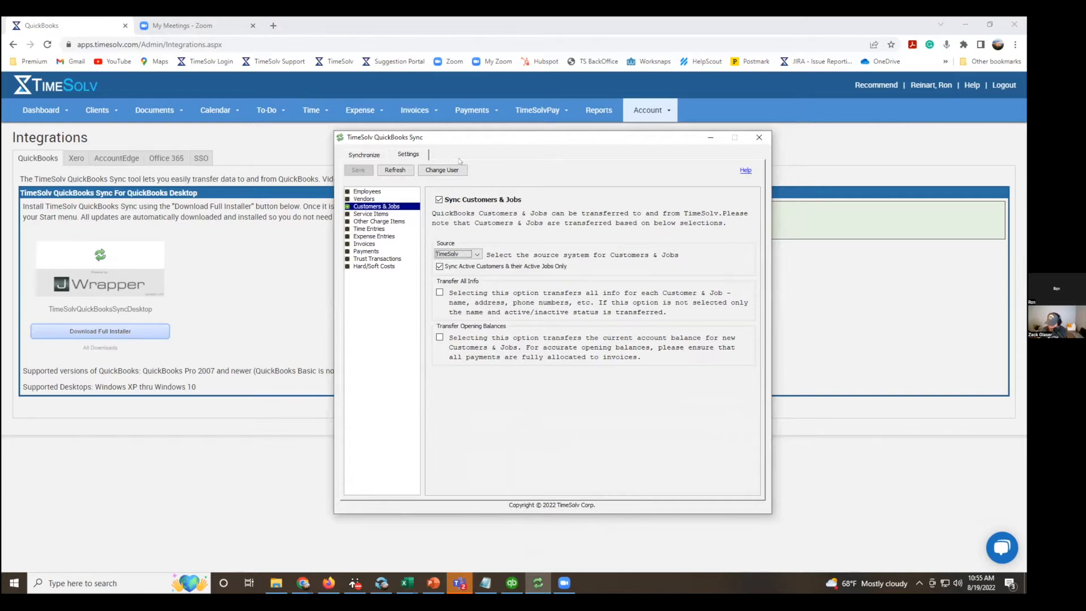
Look over the sync tool's Synchronize view and return to its Customers & Jobs settings.
left_click(365, 156)
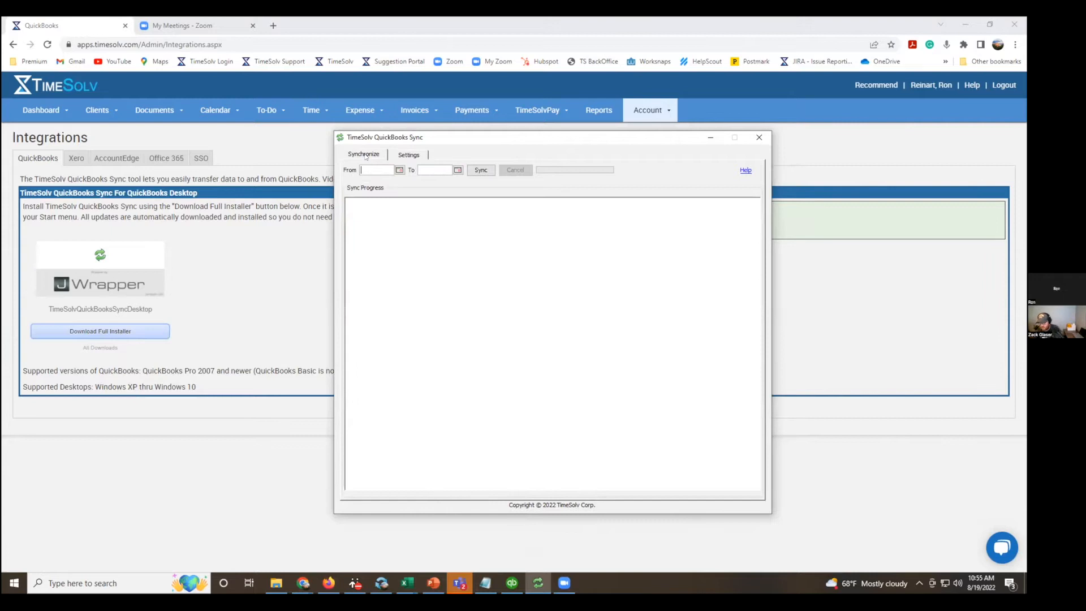
left_click(406, 155)
left_click(365, 155)
left_click(406, 157)
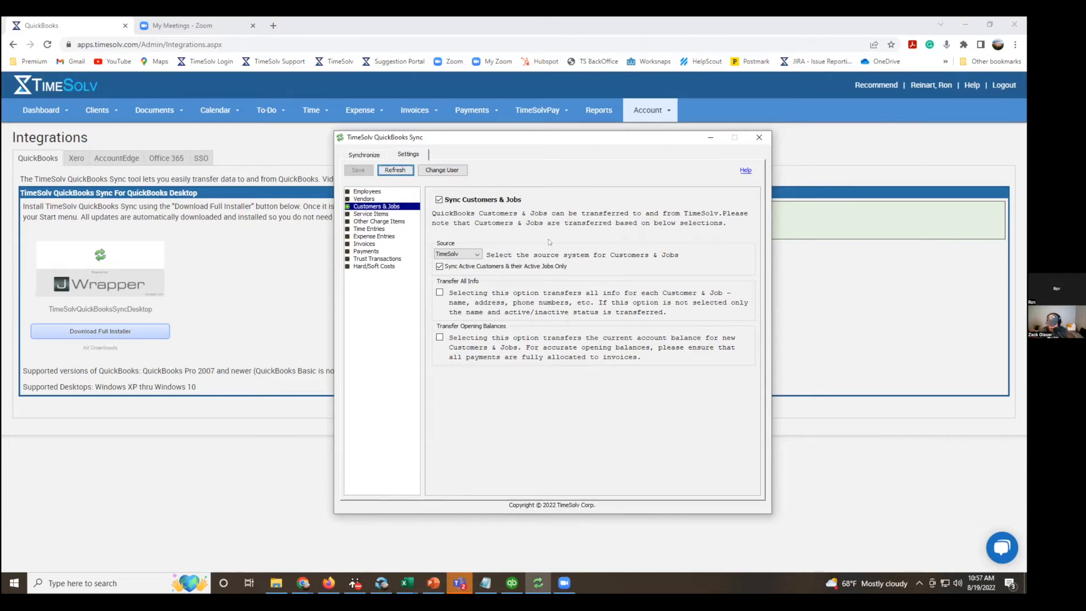
Configure the Customers & Jobs sync with QuickBooks as source, active customers and jobs only, and all info transferred.
left_click(478, 254)
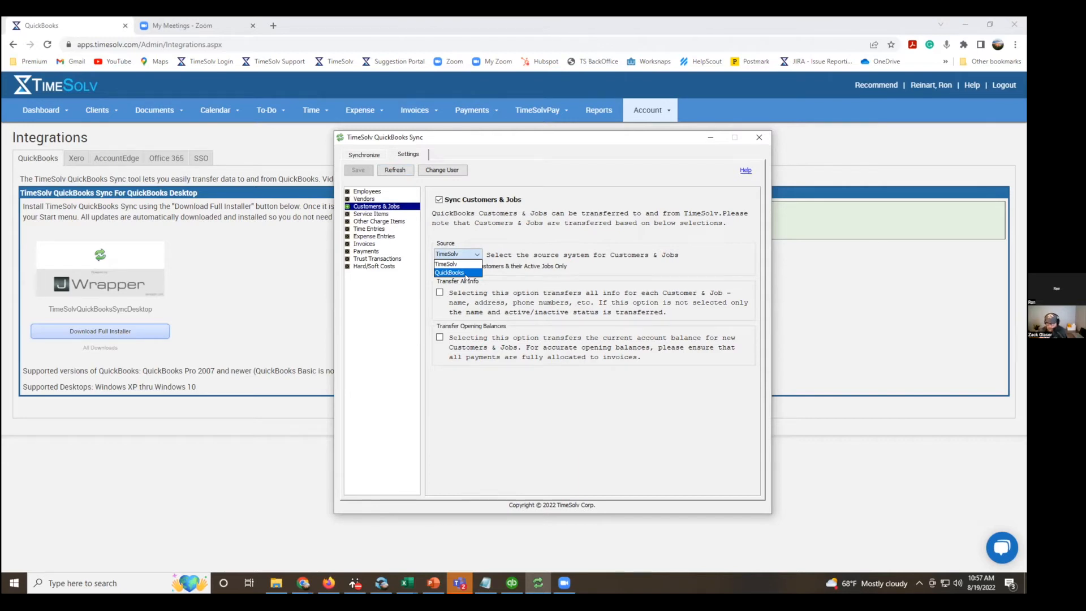
left_click(690, 264)
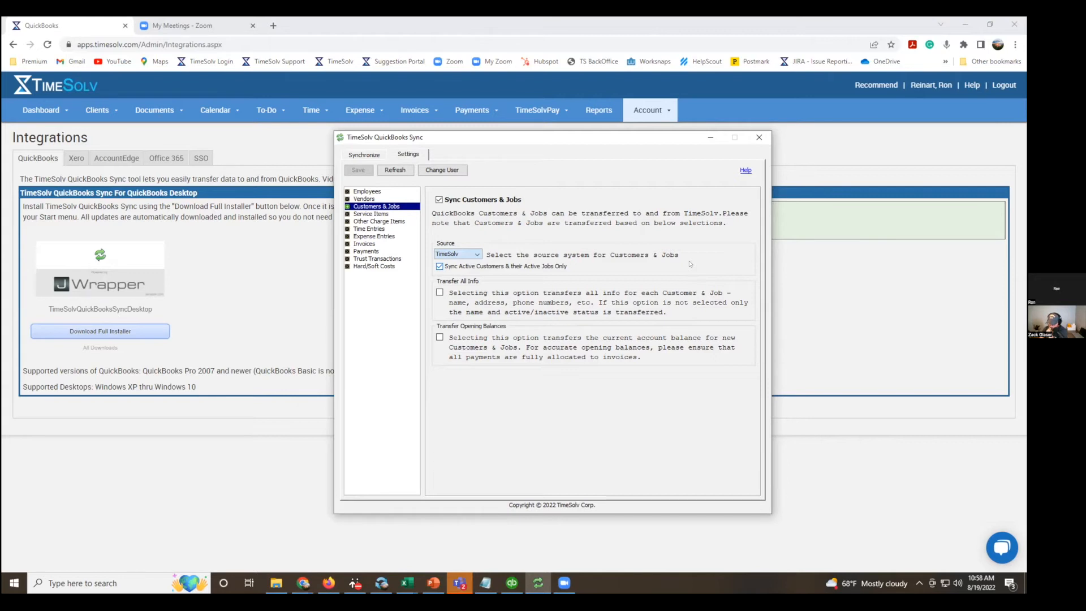
left_click(459, 254)
left_click(464, 272)
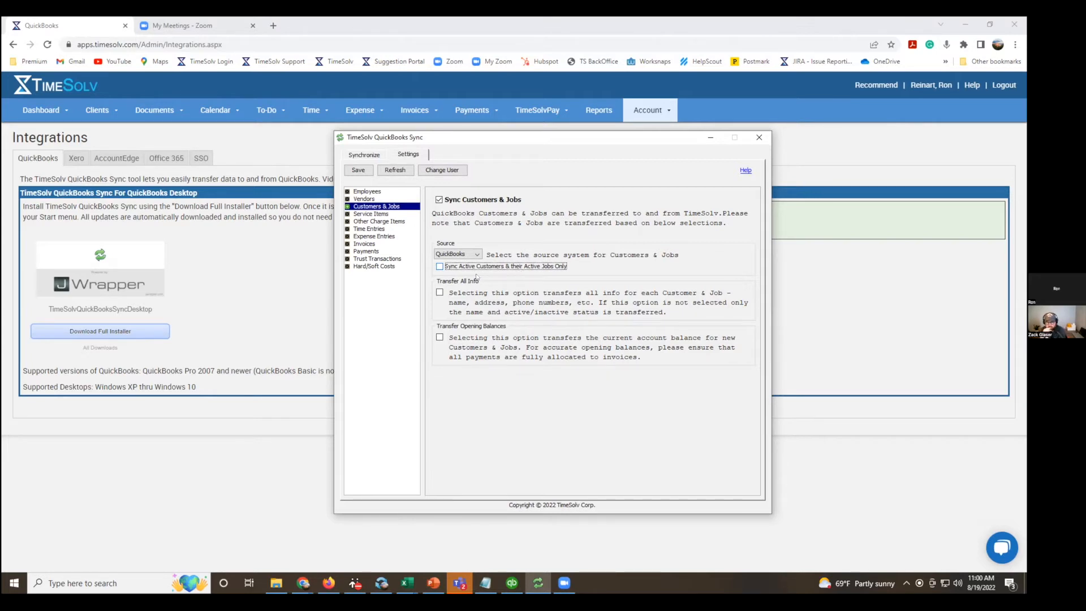
left_click(440, 267)
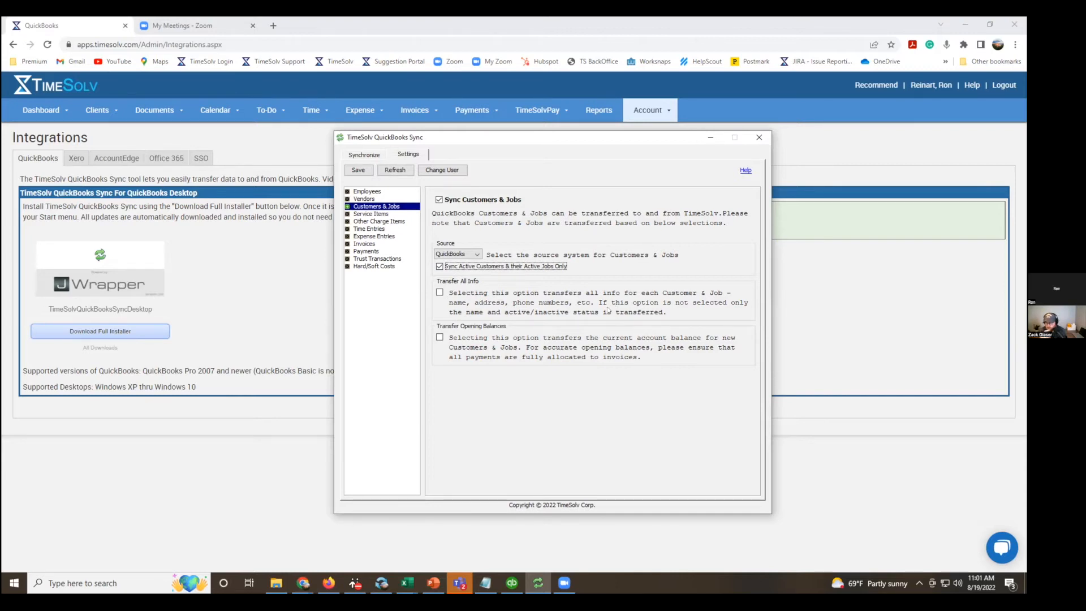
left_click(441, 293)
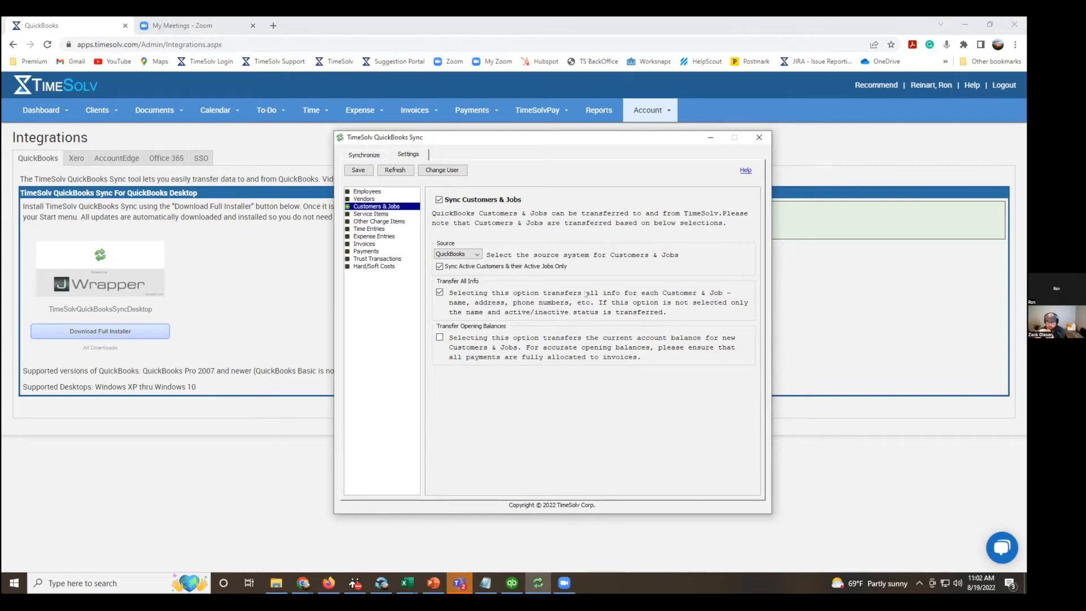
Switch the Customers & Jobs source to TimeSolv and back to QuickBooks.
left_click(479, 254)
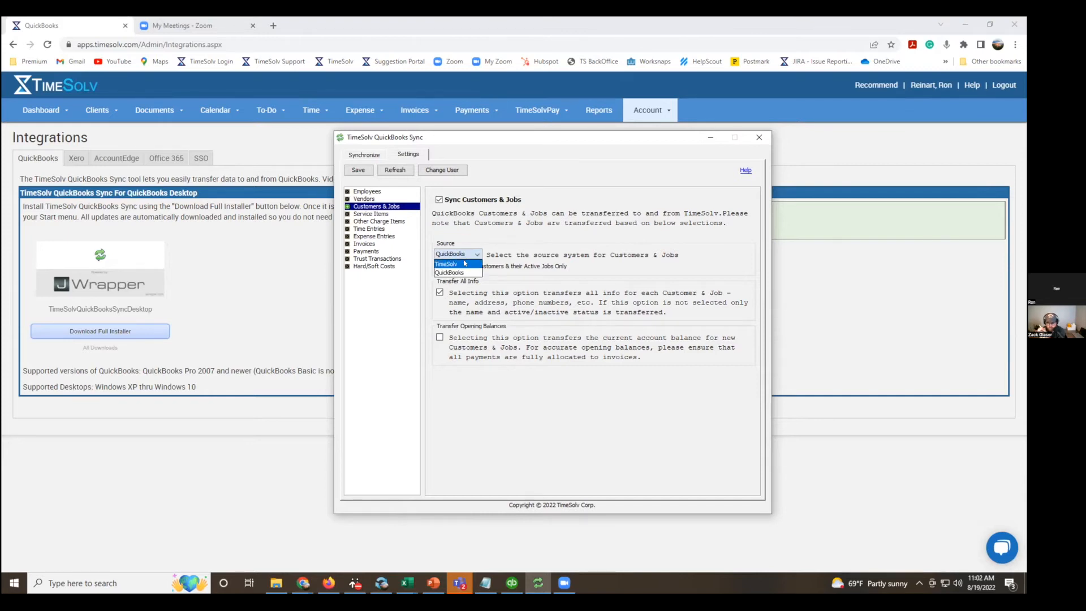
left_click(465, 264)
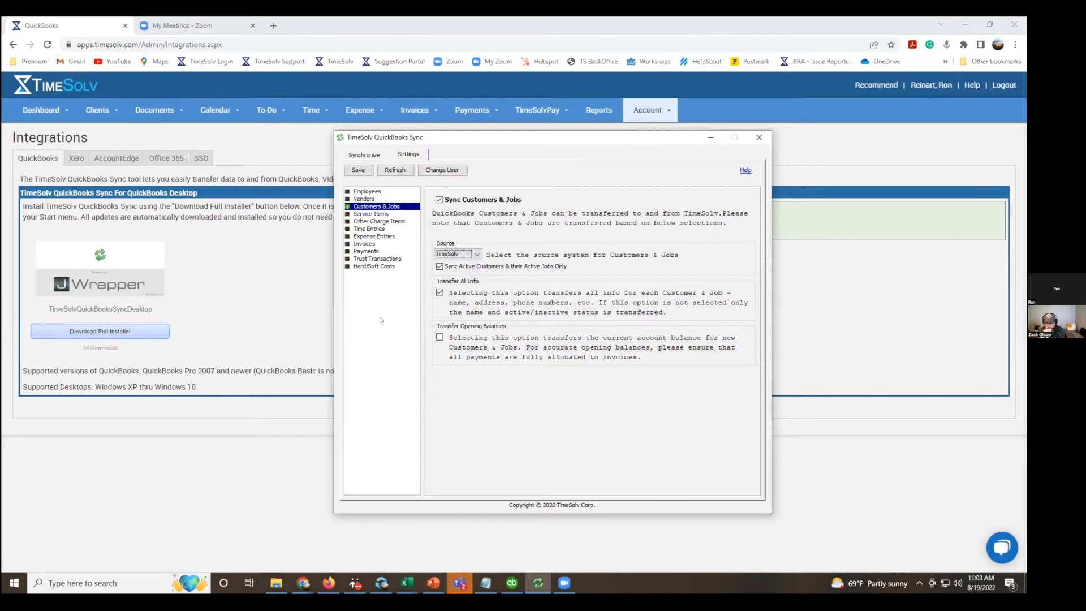
left_click(477, 255)
left_click(467, 272)
Enable the transfer of opening balances for Customers & Jobs and save the sync settings.
left_click(439, 338)
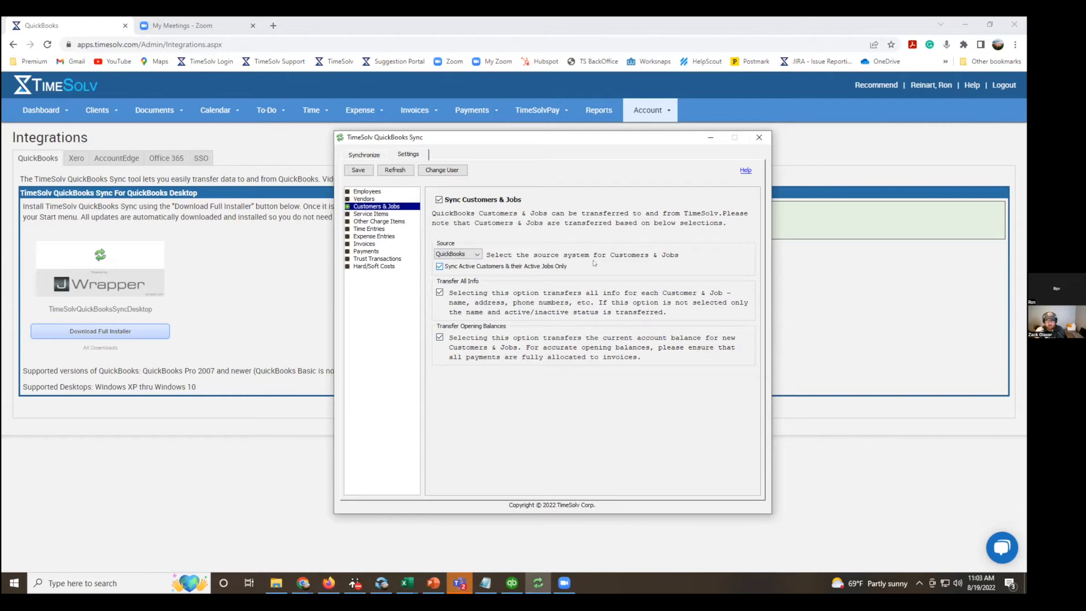
left_click(361, 169)
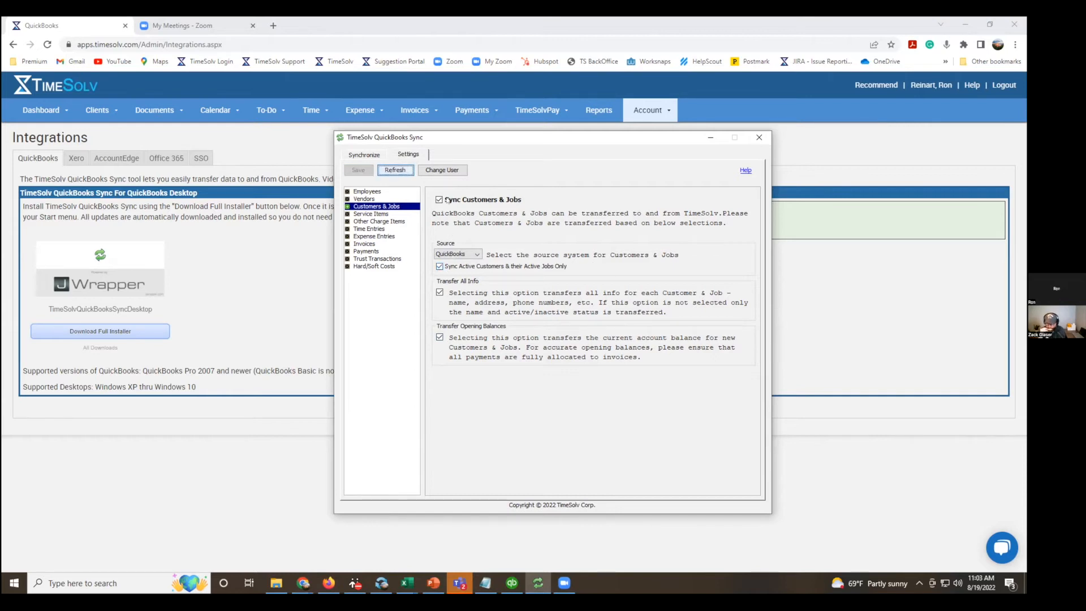
Review the Synchronize date range fields and the sync settings for invoices and payments.
left_click(364, 154)
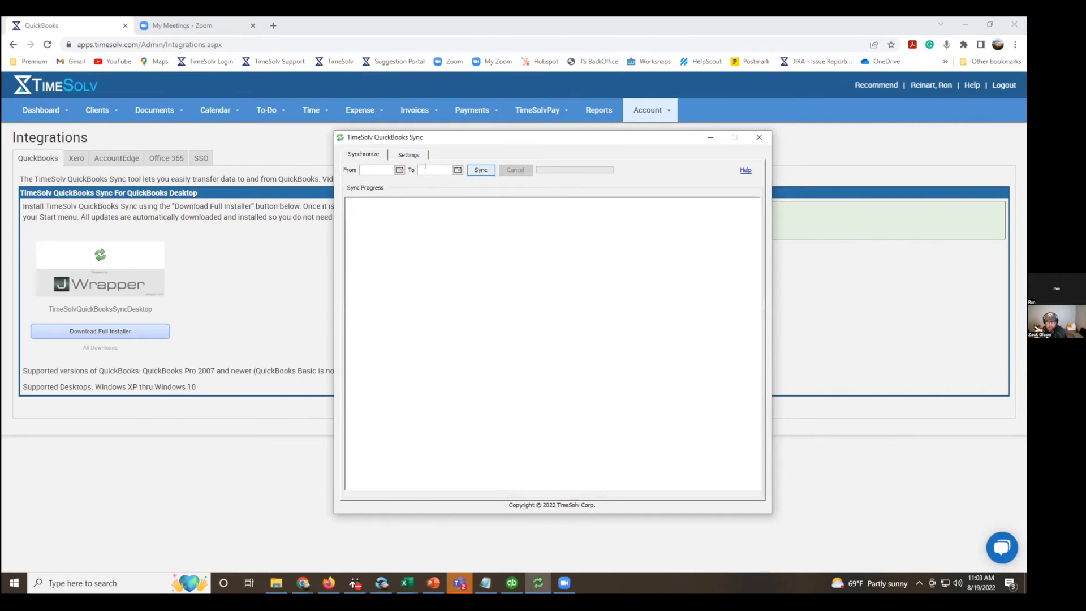
left_click(409, 156)
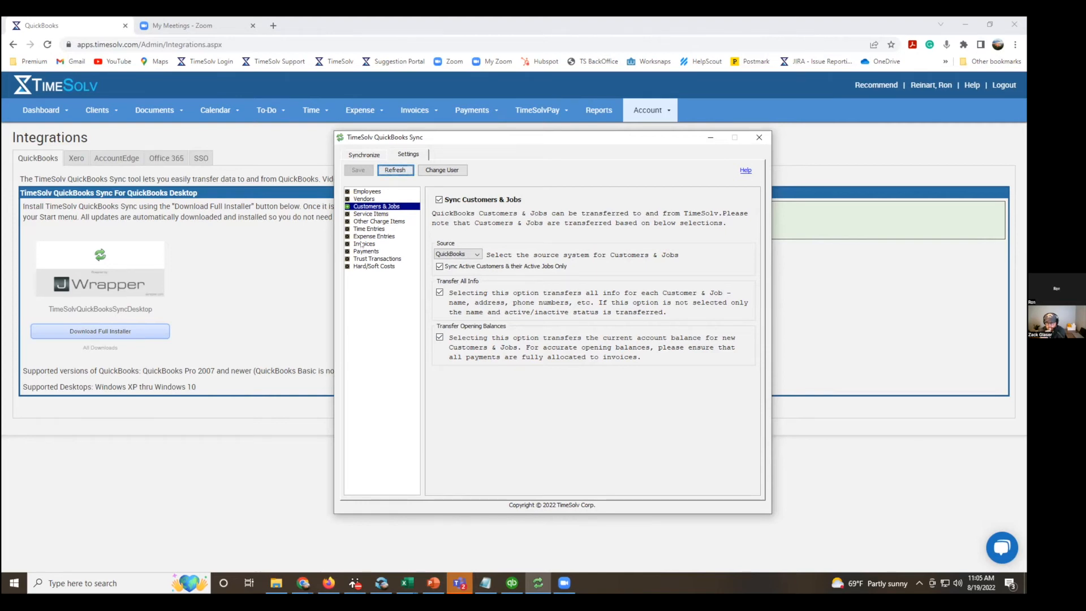
left_click(361, 244)
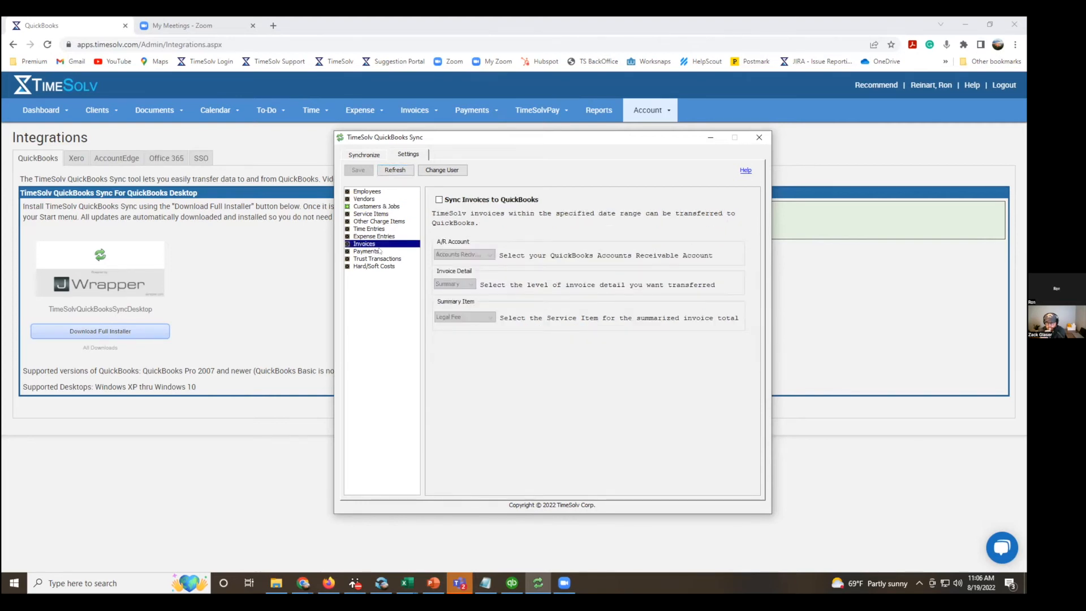
left_click(373, 253)
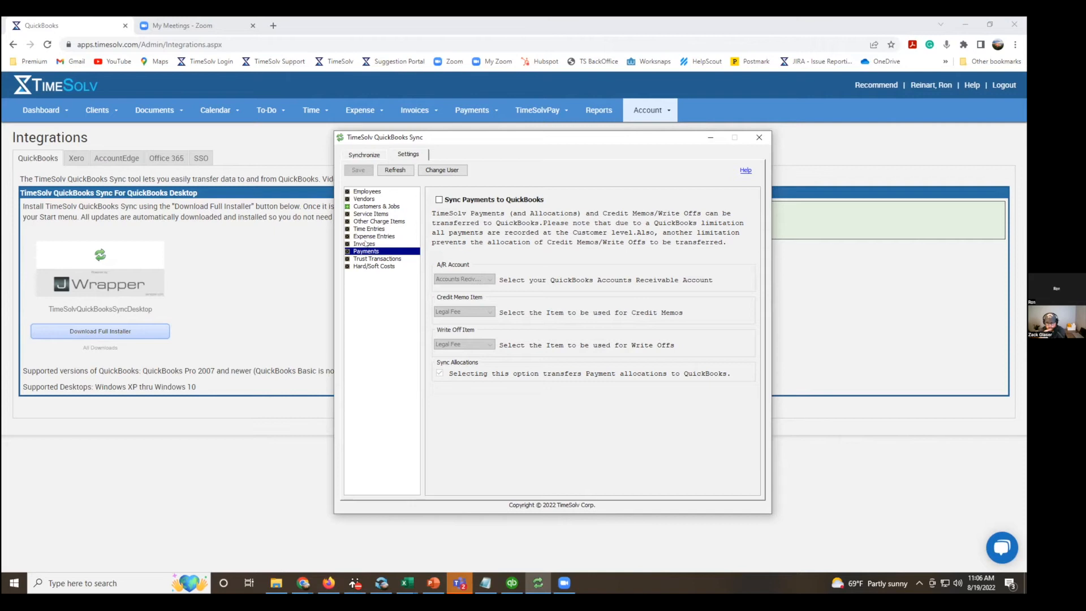
left_click(365, 244)
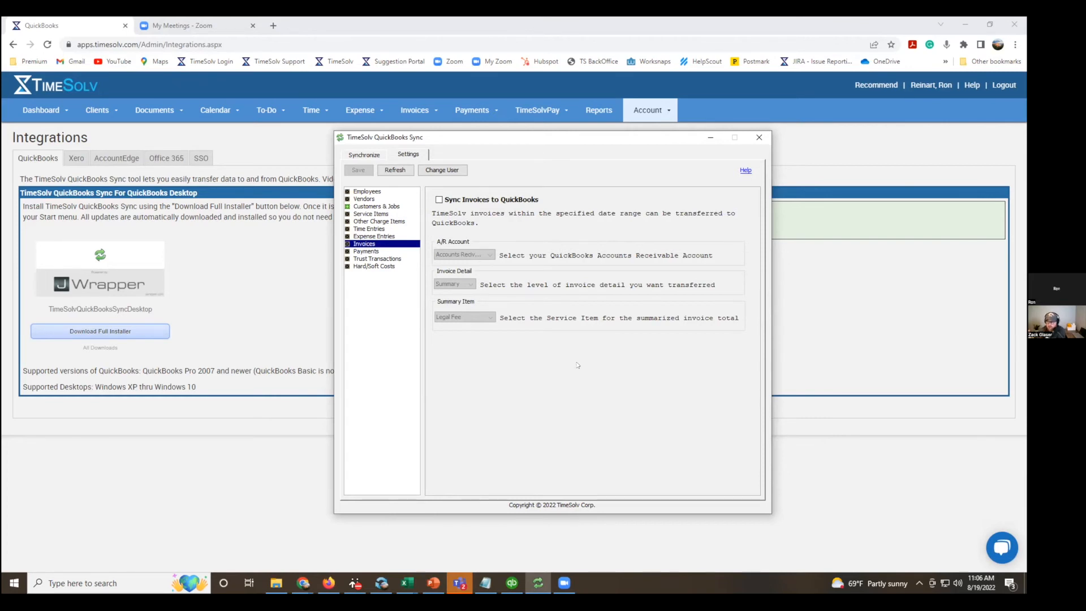
Review the sync settings for service items, other charge items, time entries, expense entries and invoices, ending on Customers & Jobs.
left_click(390, 214)
left_click(388, 221)
left_click(382, 229)
left_click(377, 236)
left_click(374, 243)
left_click(378, 207)
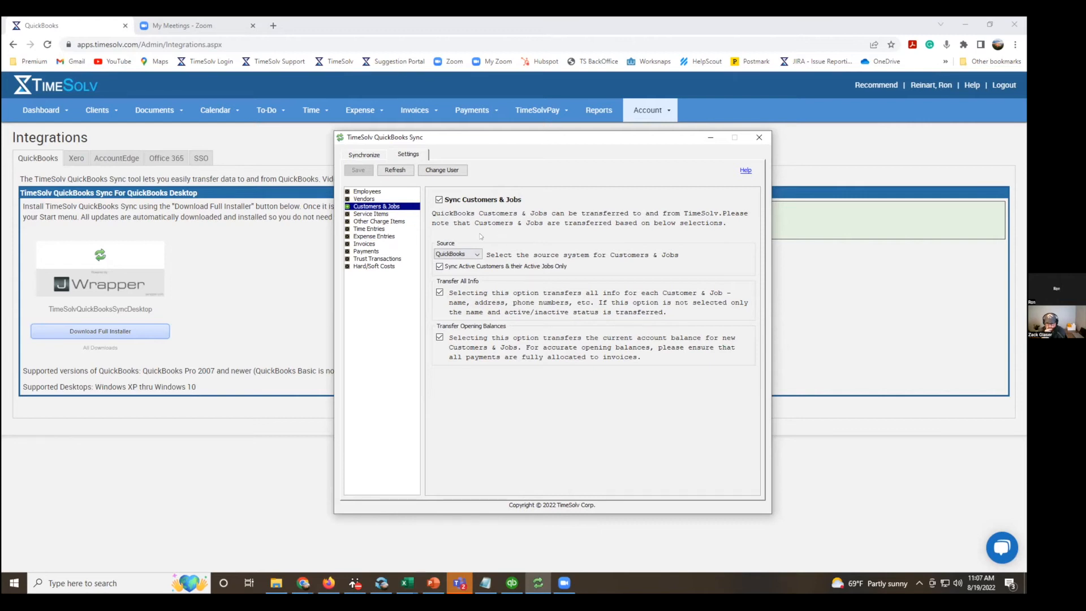
Check which source systems are available for the employee sync without changing the selection.
left_click(371, 191)
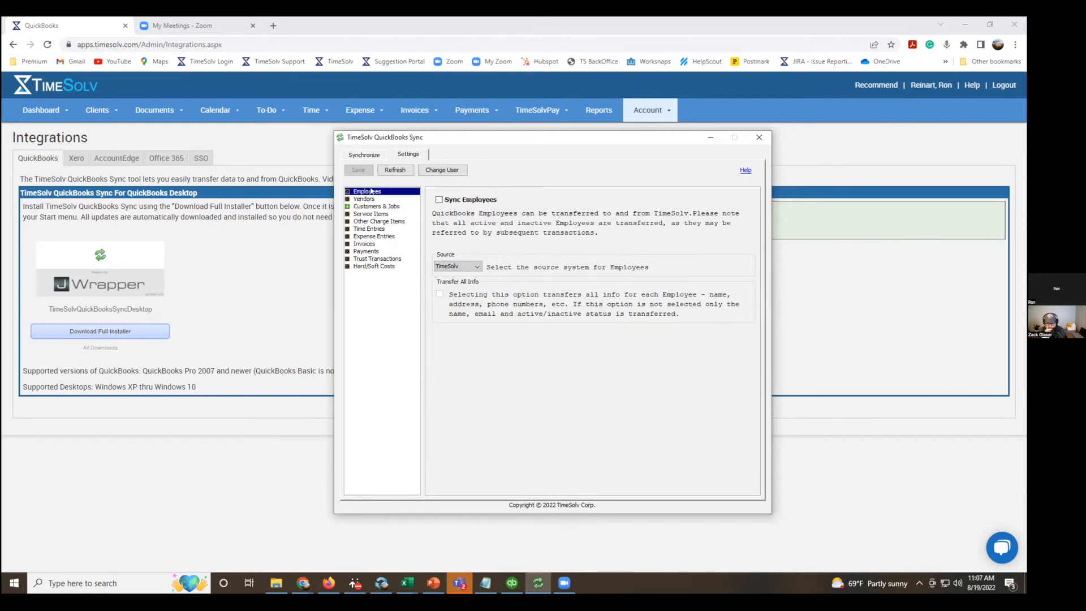
left_click(476, 264)
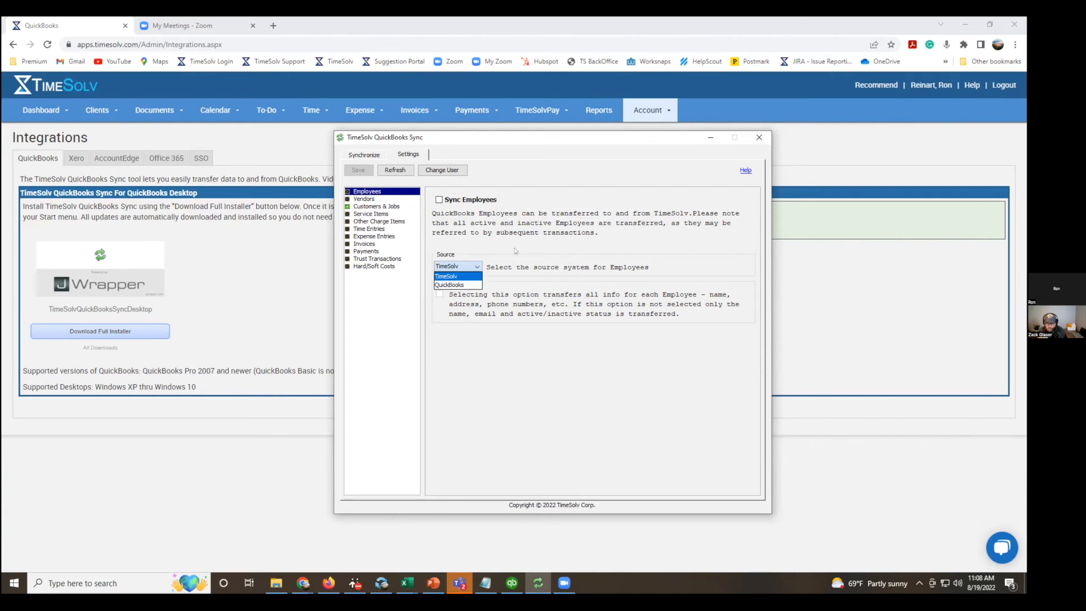
left_click(540, 199)
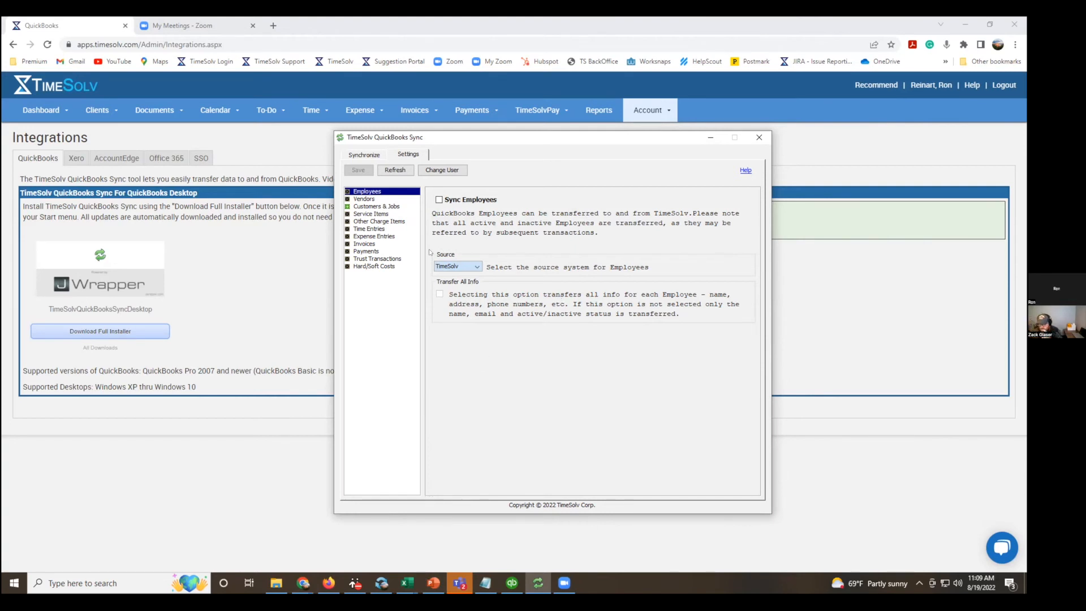
Compare the sync settings for service items and other charge items.
left_click(371, 215)
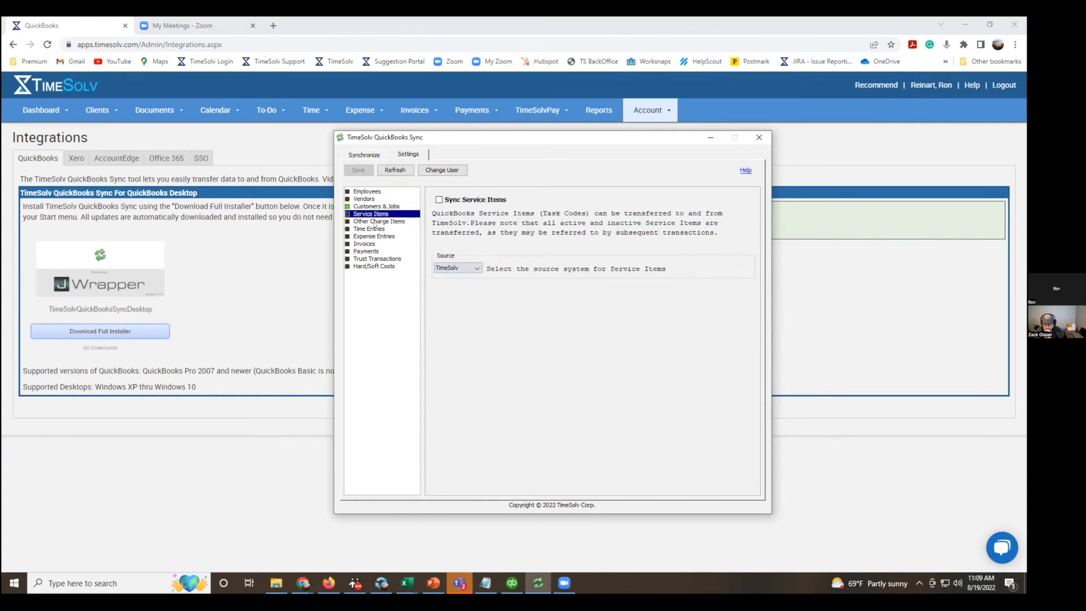
left_click(374, 221)
left_click(374, 216)
left_click(396, 222)
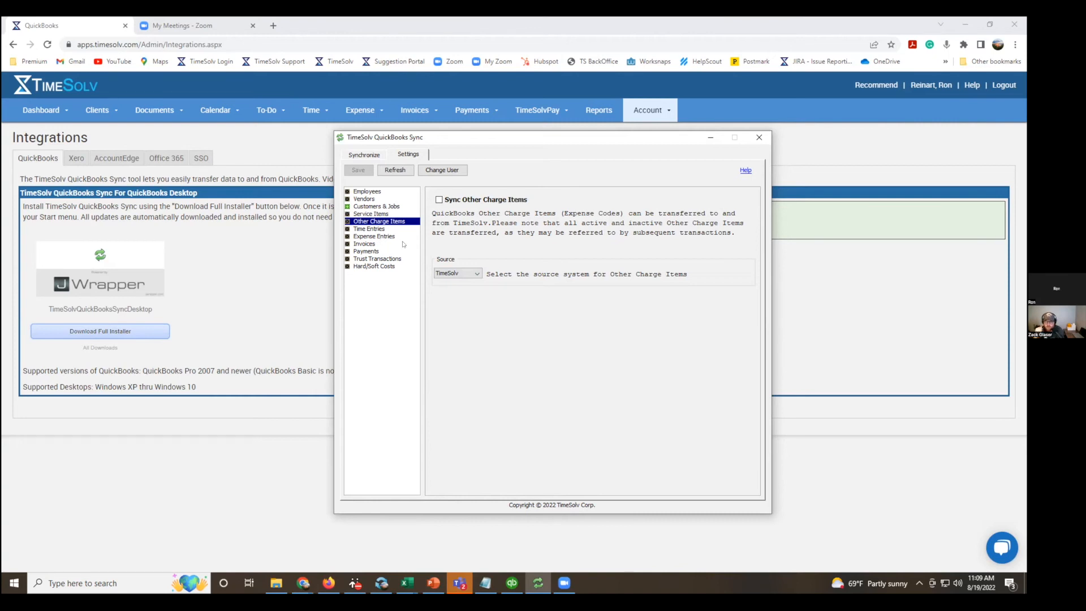
Set QuickBooks as the source system for Other Charge Items.
left_click(476, 275)
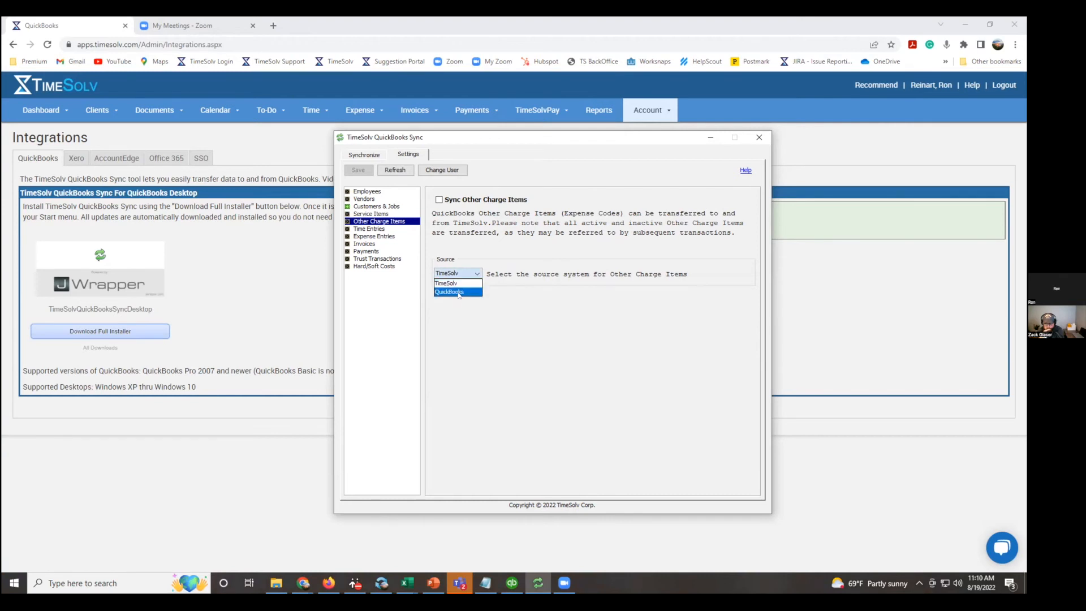
left_click(458, 321)
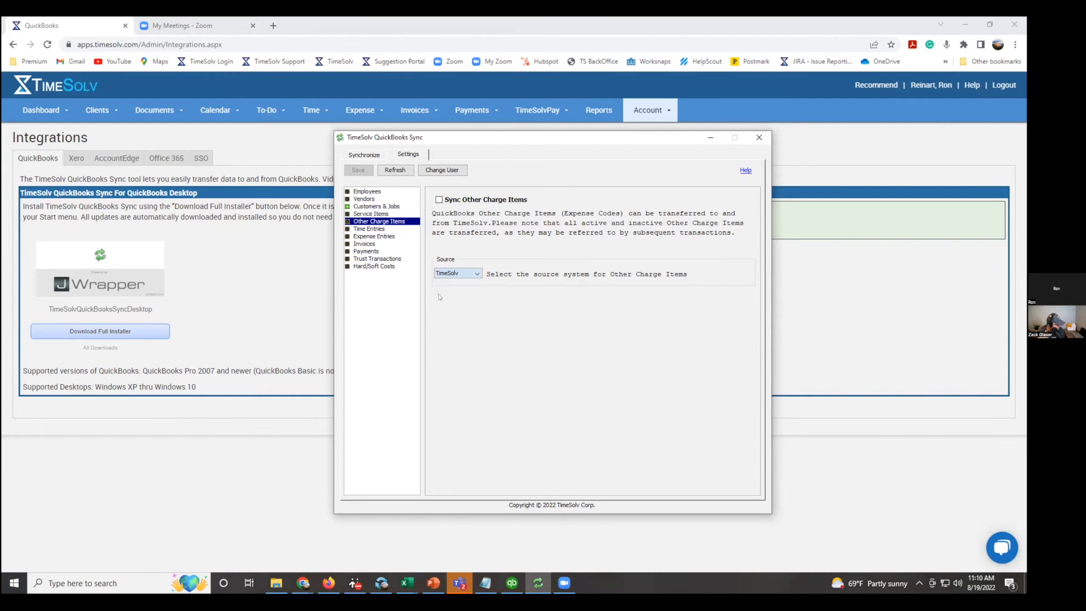
left_click(476, 273)
left_click(475, 273)
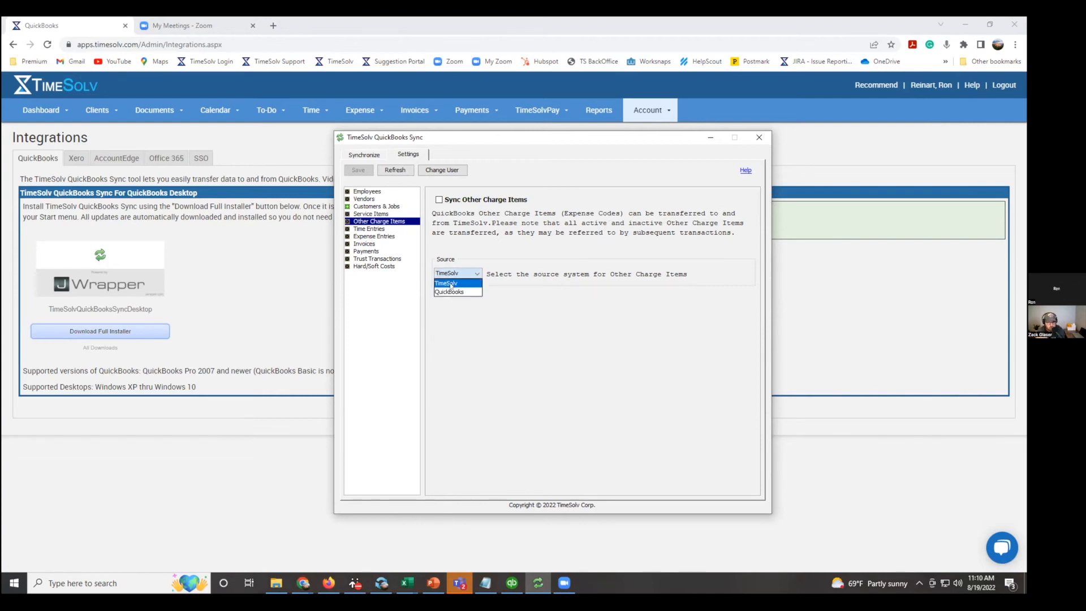
left_click(473, 293)
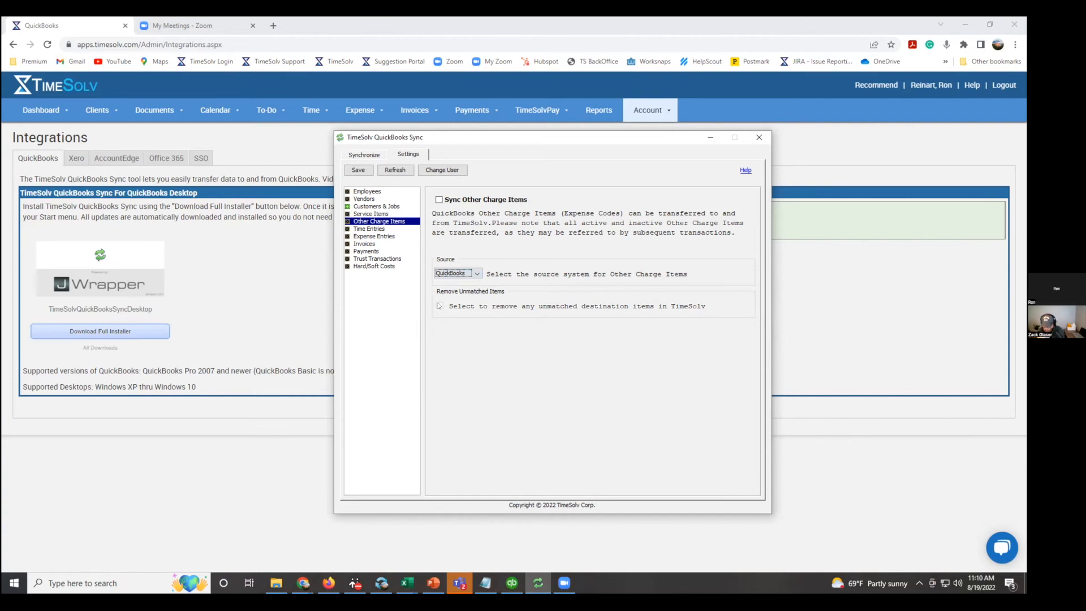
Try enabling the Other Charge Items sync with removal of unmatched items in TimeSolv, and turn both options off again.
left_click(439, 200)
left_click(440, 306)
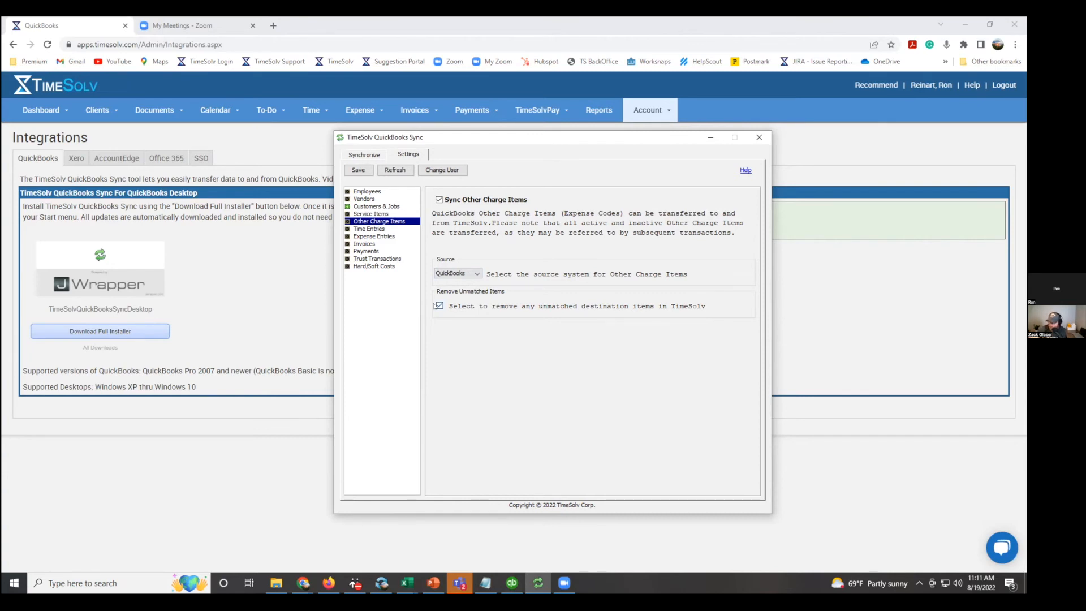
left_click(438, 306)
left_click(440, 200)
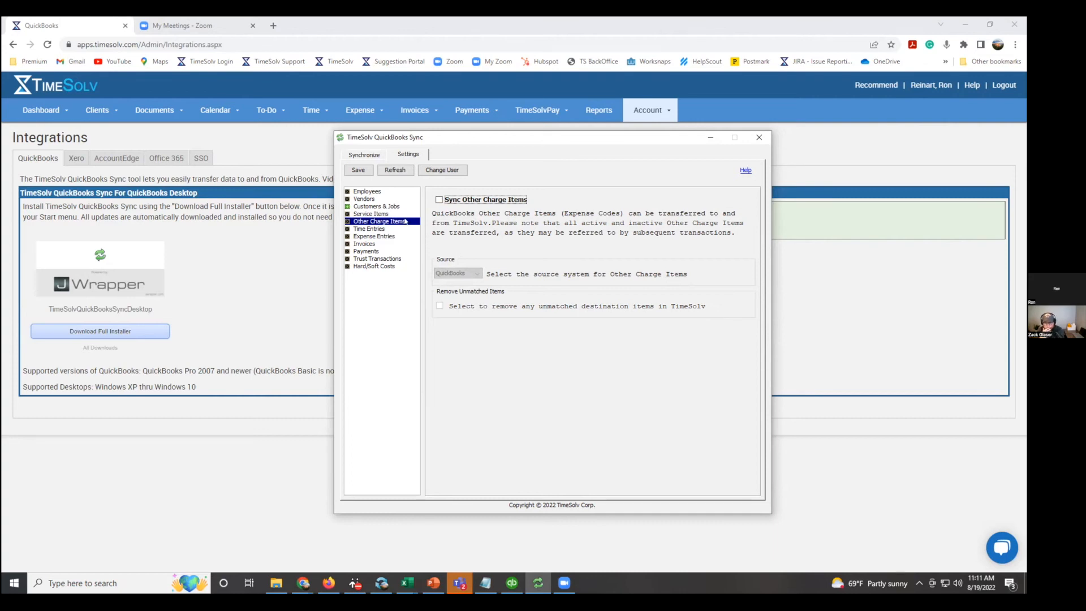
Revisit the Service Items and Other Charge Items settings to compare how task and expense codes are transferred.
left_click(366, 213)
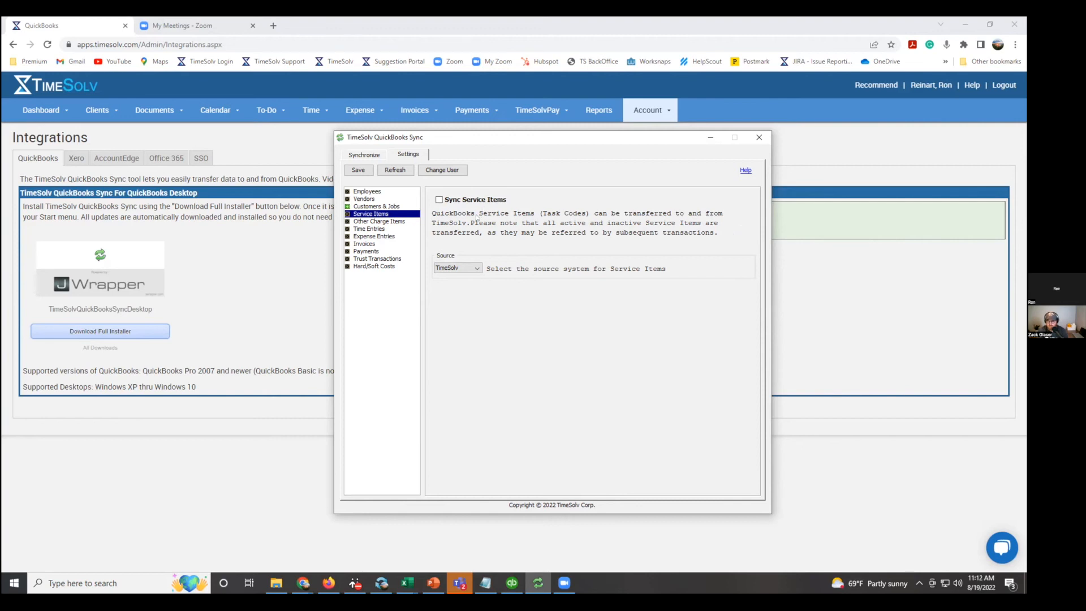
left_click(397, 220)
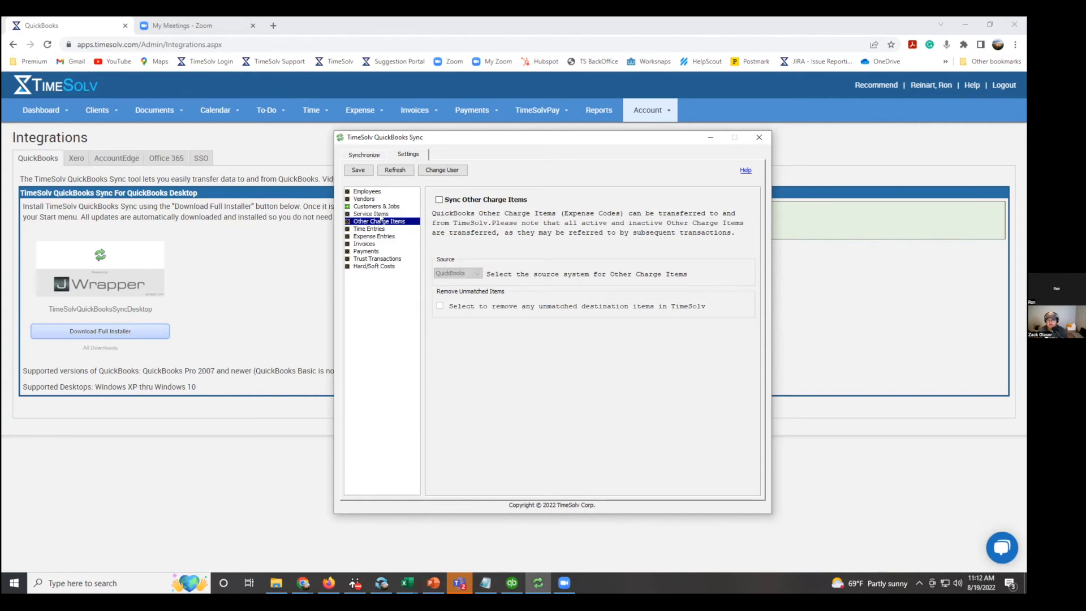
left_click(379, 213)
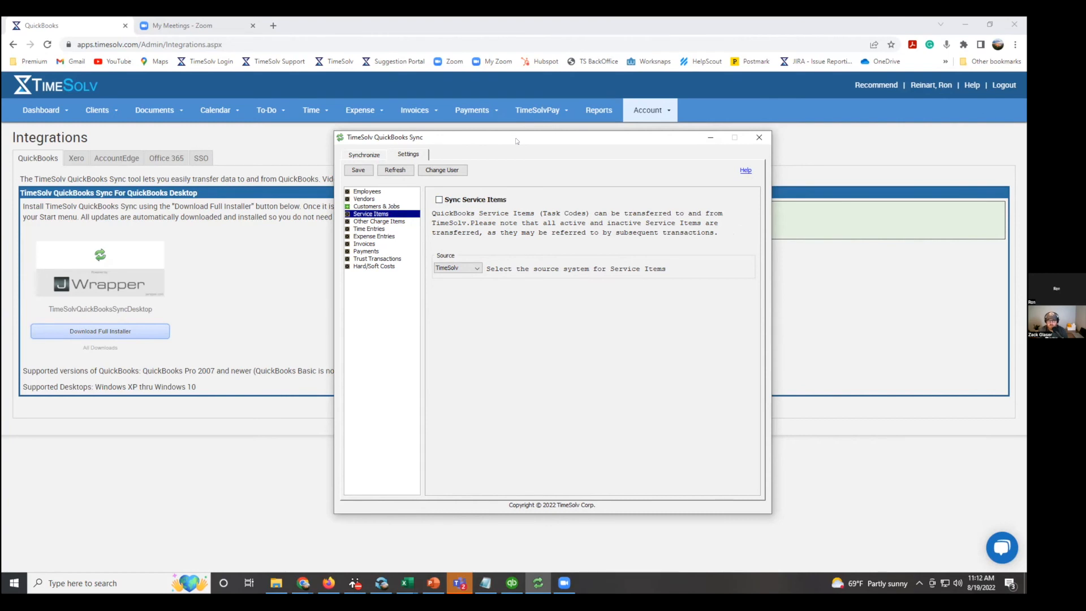
left_click_drag(515, 136, 508, 146)
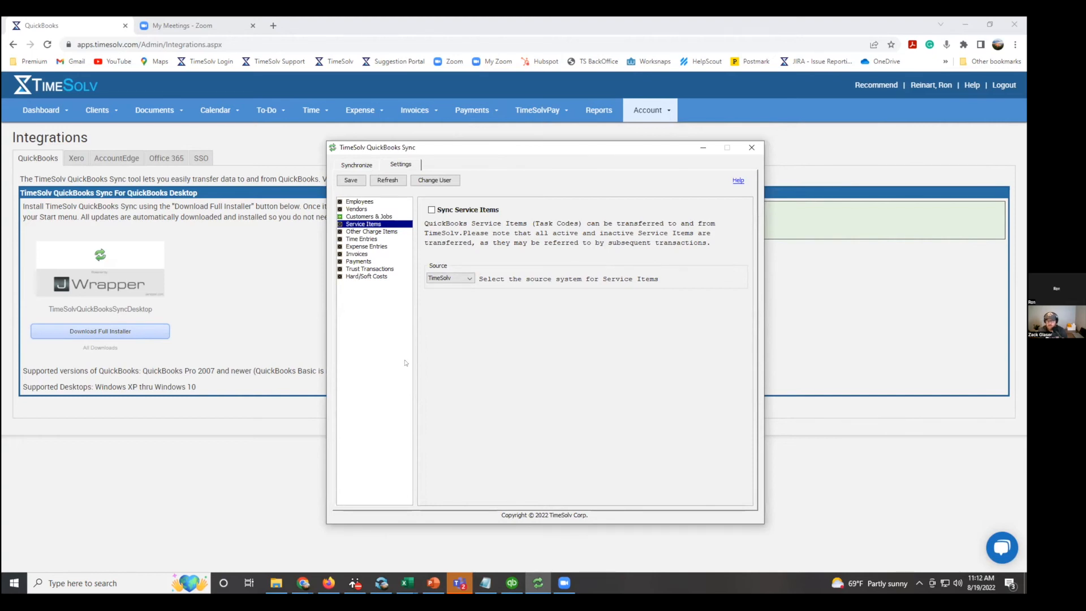
Review the vendor, expense entry and Customers & Jobs sync settings, and minimize the sync tool.
left_click(357, 209)
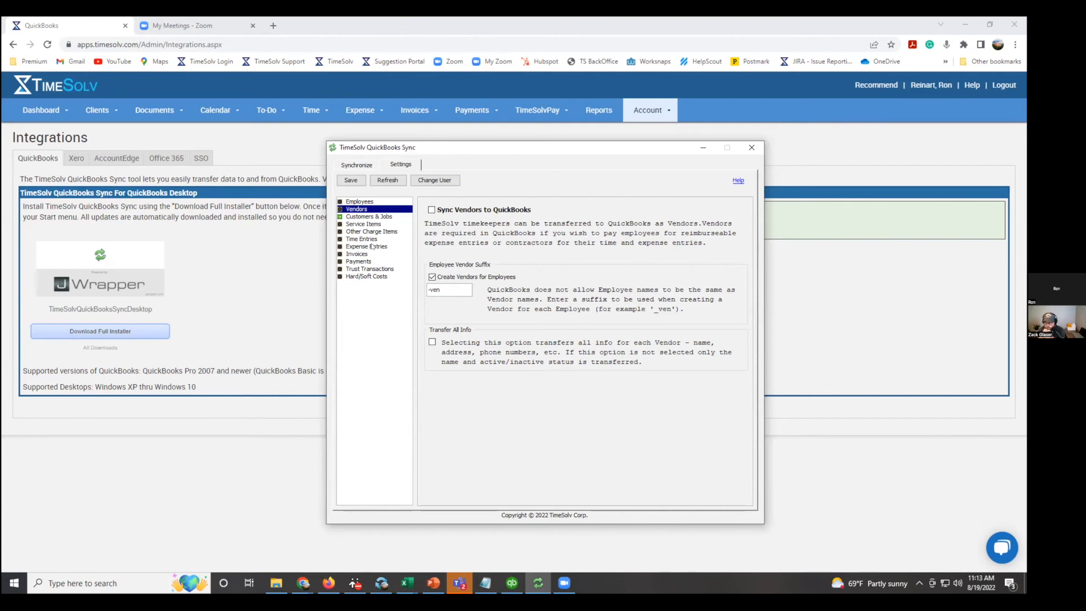
left_click(374, 246)
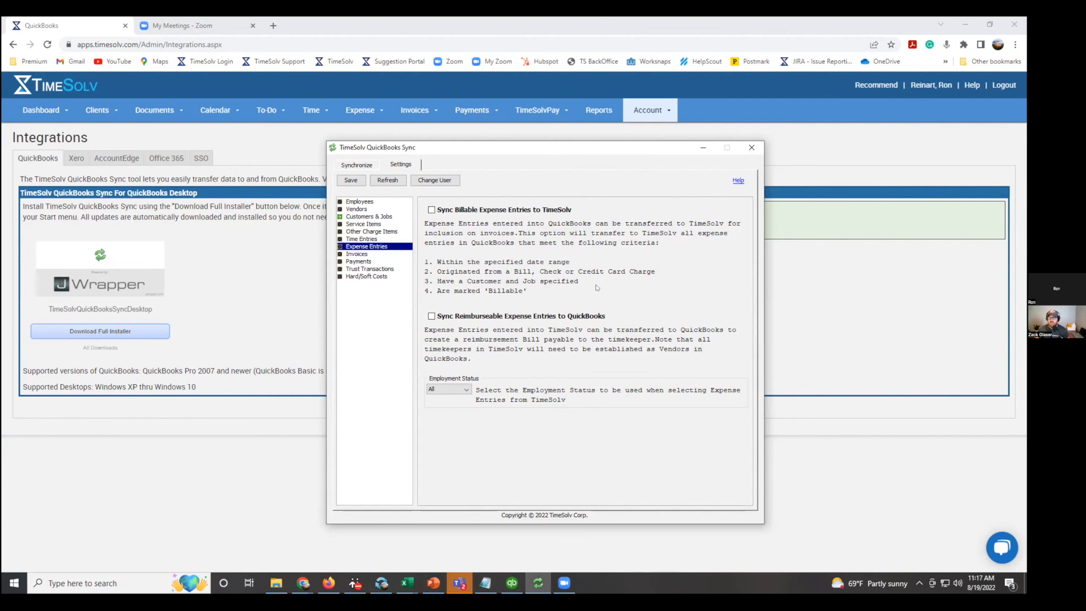
left_click(380, 216)
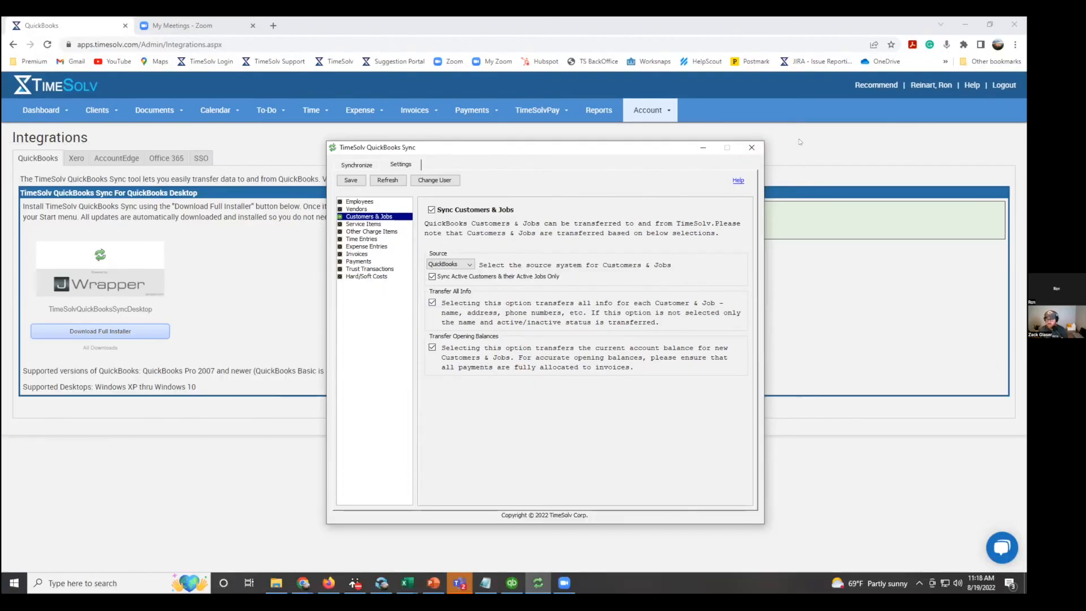
left_click(703, 148)
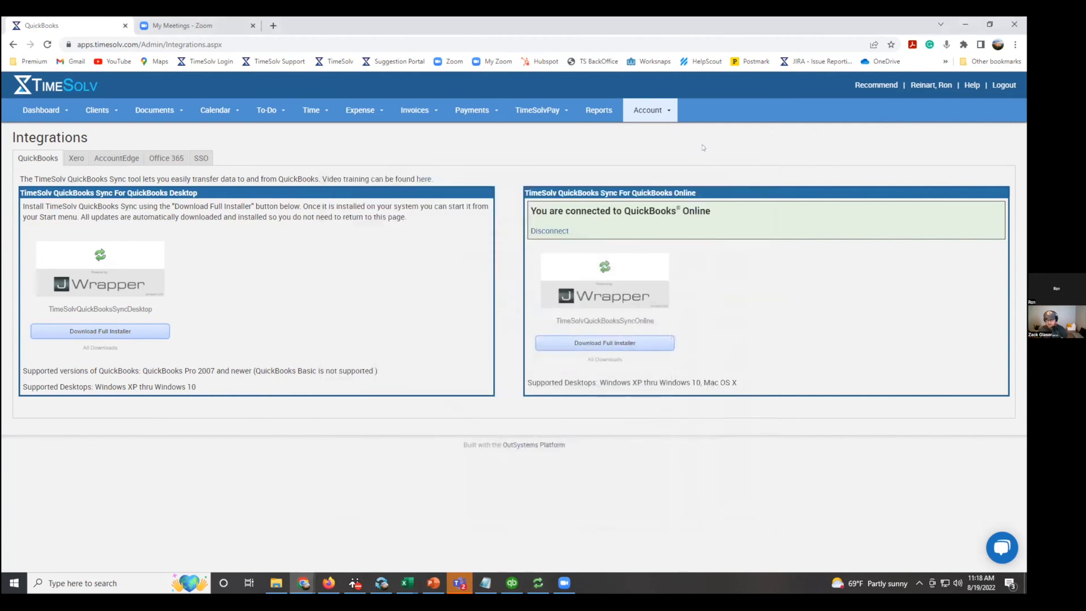